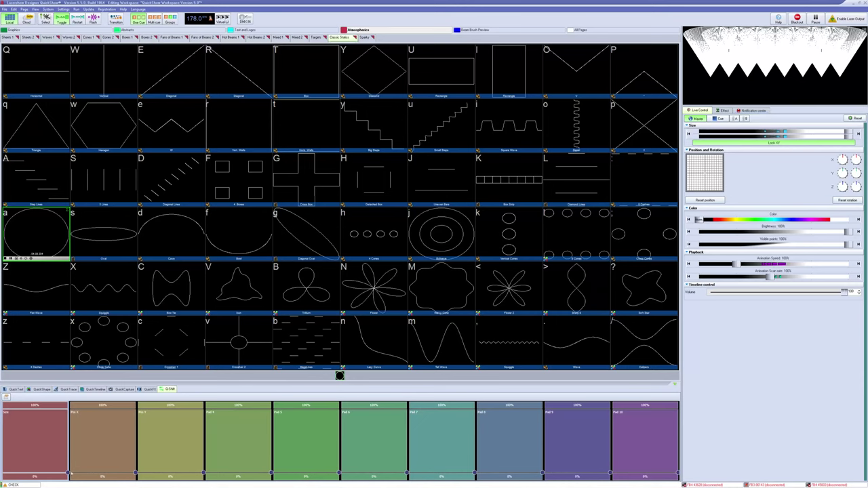
Engage the Size pad and drag its line to widen the laser into fanned spikes
{"action": "left_click", "coordinate": [36, 474]}
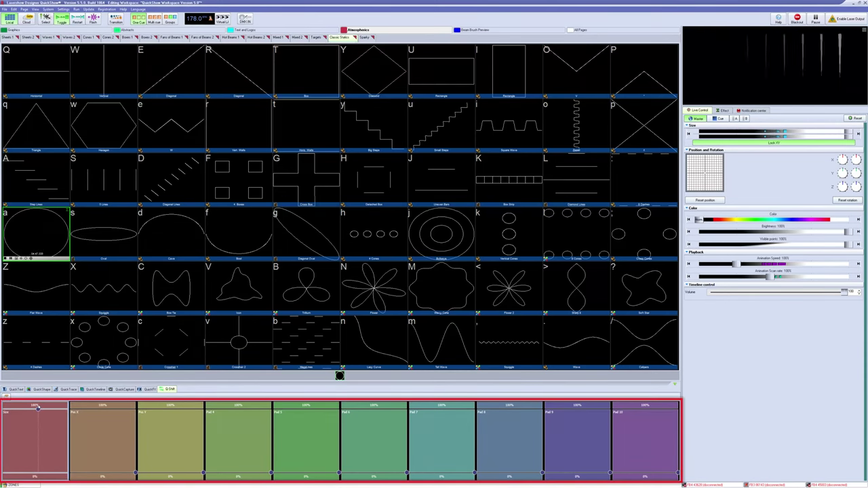
{"action": "mouse_move", "coordinate": [39, 408]}
{"action": "left_mouse_down"}
{"action": "mouse_move", "coordinate": [20, 406]}
{"action": "mouse_move", "coordinate": [49, 410]}
{"action": "left_mouse_up"}
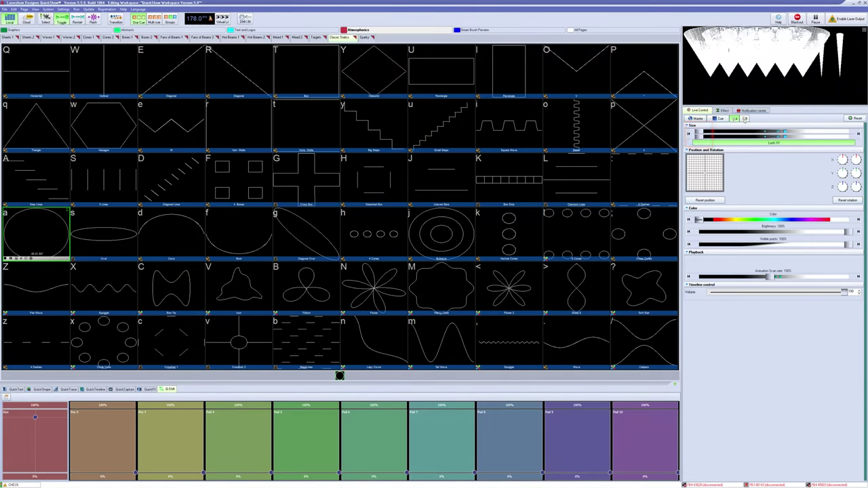
Switch Live Control size from B back to A, then engage the Pos X pad at 0%
{"action": "left_click", "coordinate": [744, 119]}
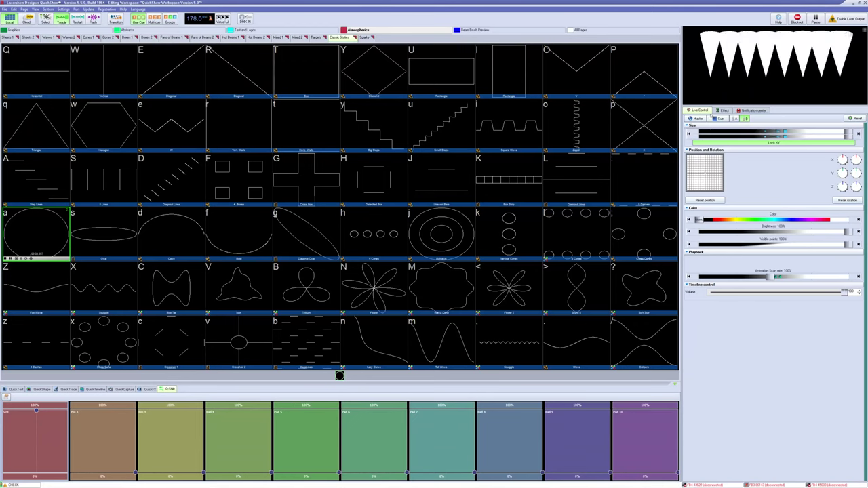
{"action": "left_click", "coordinate": [735, 118]}
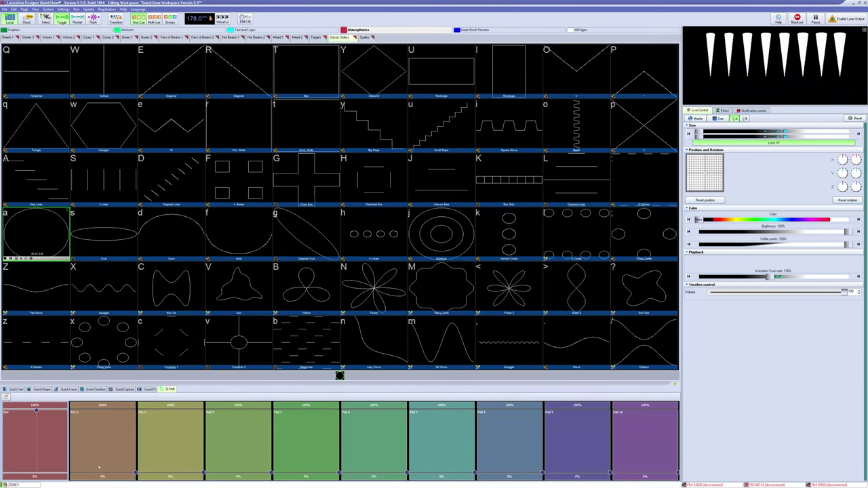
{"action": "left_click", "coordinate": [110, 453]}
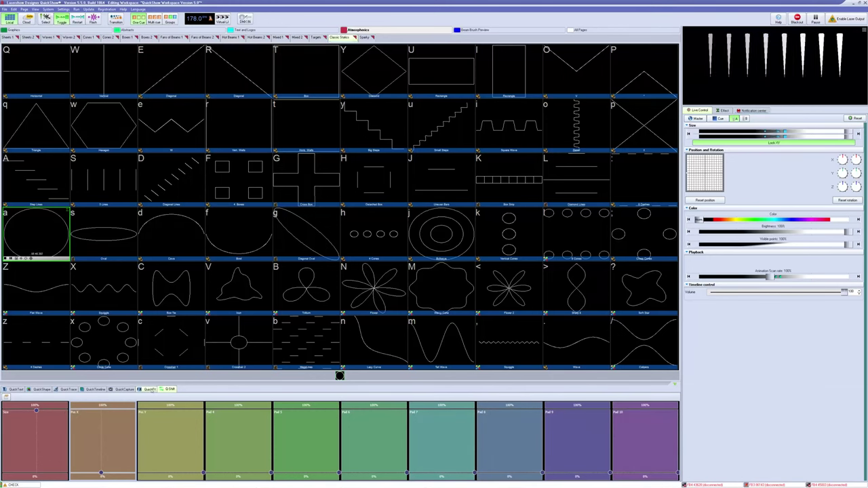
Try the QuickFX Color 1 effects, including rainbow, then turn the colour effect off
{"action": "left_click", "coordinate": [149, 390]}
{"action": "left_click", "coordinate": [105, 414]}
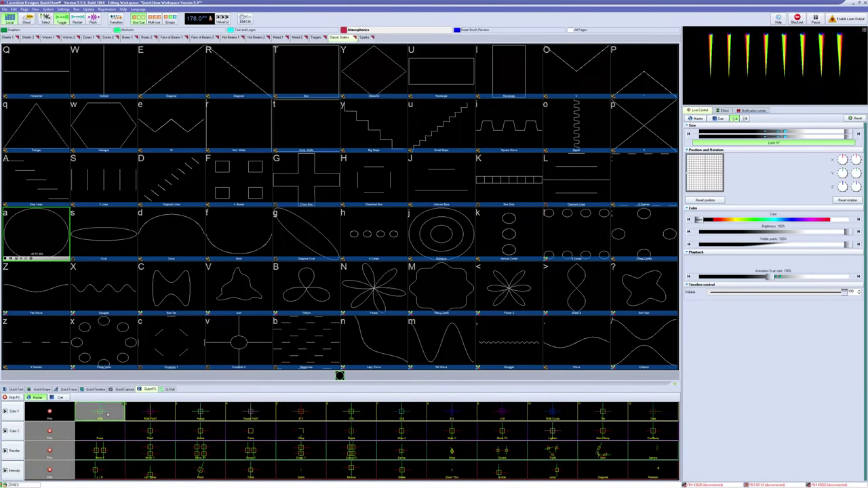
{"action": "left_click", "coordinate": [149, 412]}
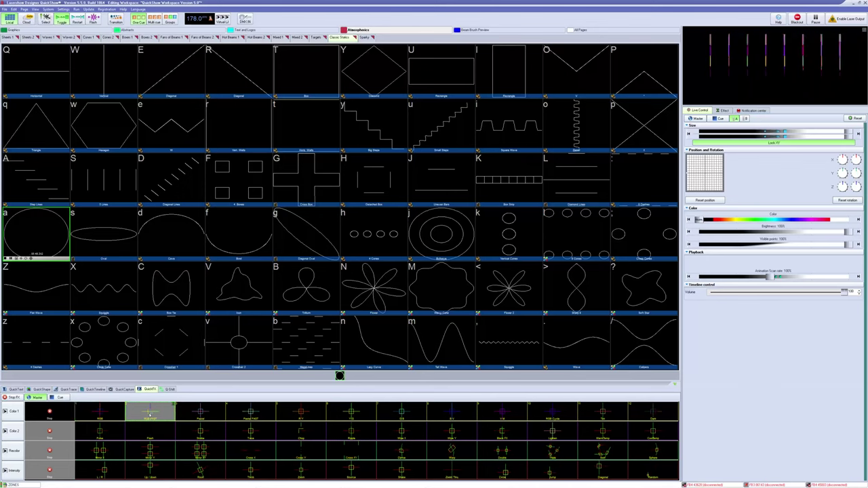
{"action": "left_click", "coordinate": [149, 412]}
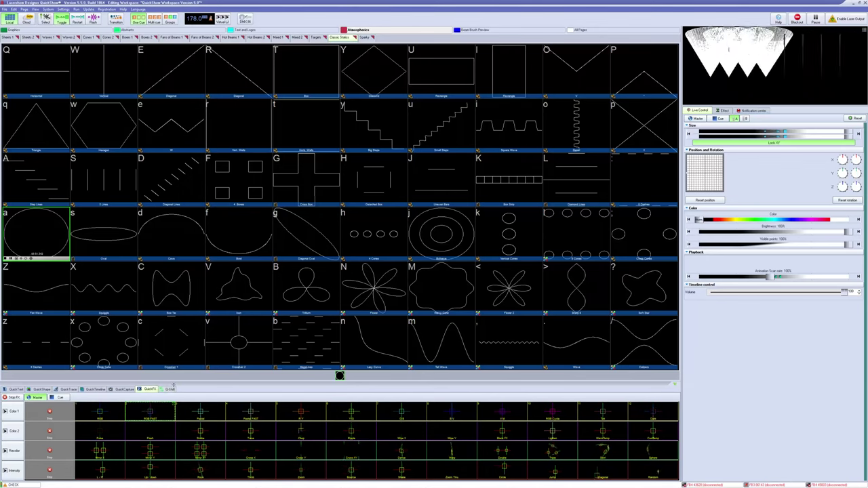
Back on Q-Shift, set the Size pad's level and open its Pad Properties
{"action": "left_click", "coordinate": [170, 390]}
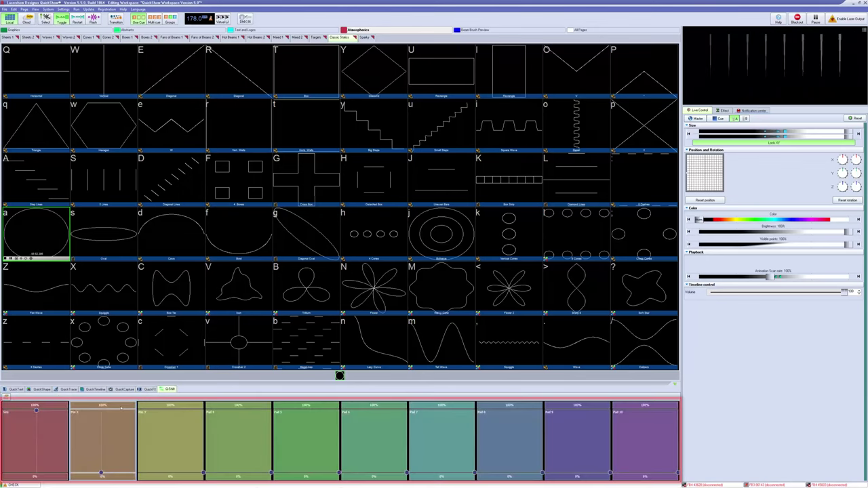
{"action": "left_click", "coordinate": [37, 453]}
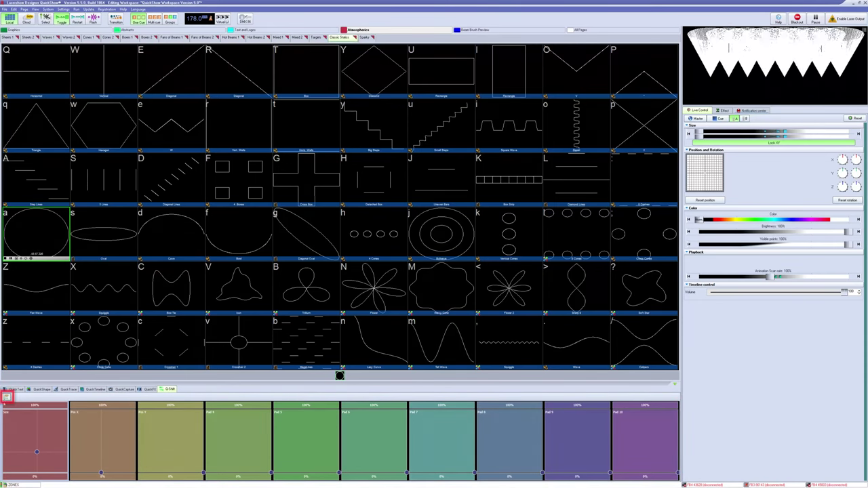
{"action": "left_click", "coordinate": [9, 396]}
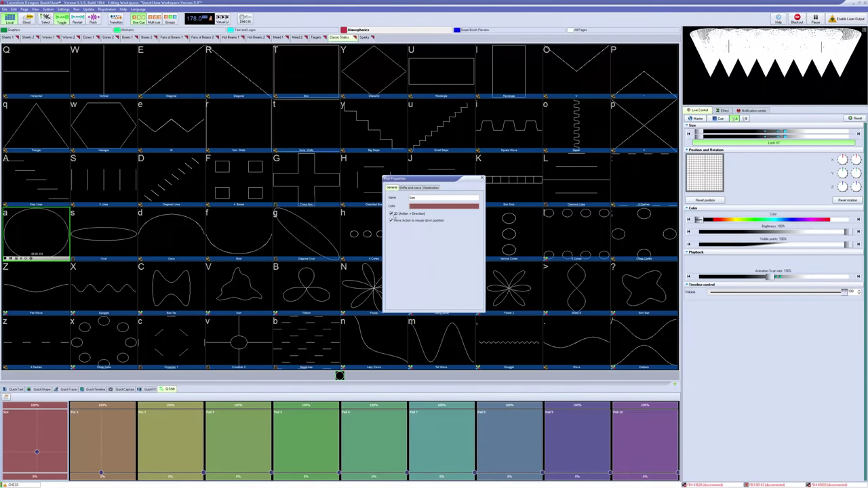
Test the Size pad with '2D (Action + Direction)' off, then turn it back on
{"action": "left_click", "coordinate": [391, 213]}
{"action": "mouse_move", "coordinate": [49, 416]}
{"action": "left_mouse_down"}
{"action": "mouse_move", "coordinate": [47, 473]}
{"action": "mouse_move", "coordinate": [47, 410]}
{"action": "left_mouse_up"}
{"action": "left_click", "coordinate": [392, 213]}
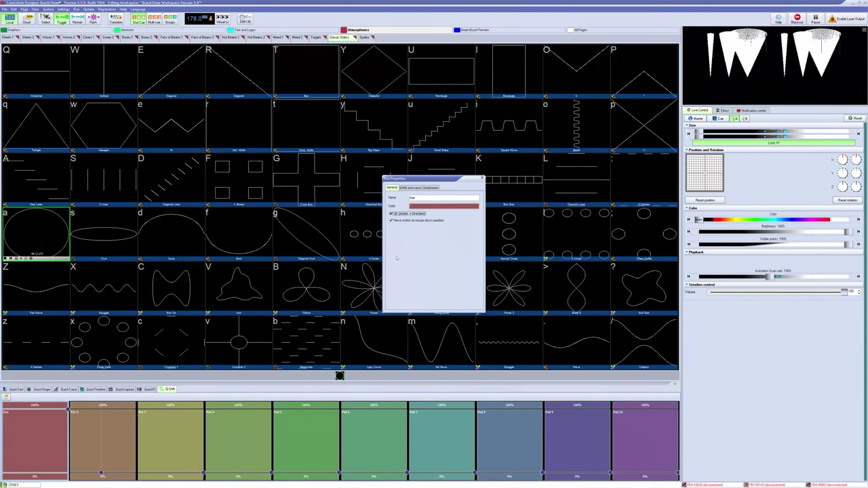
Test 'Move Action to mouse down position' on the Size pad, leaving it enabled
{"action": "left_click", "coordinate": [391, 221]}
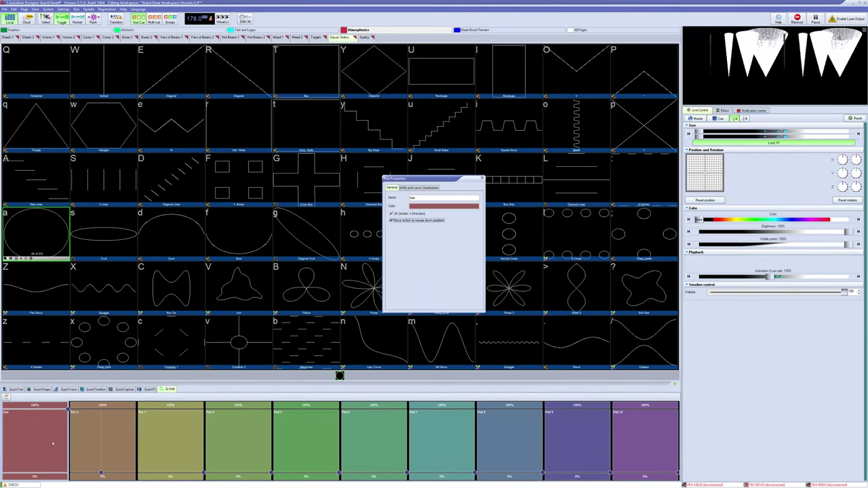
{"action": "left_click", "coordinate": [36, 422]}
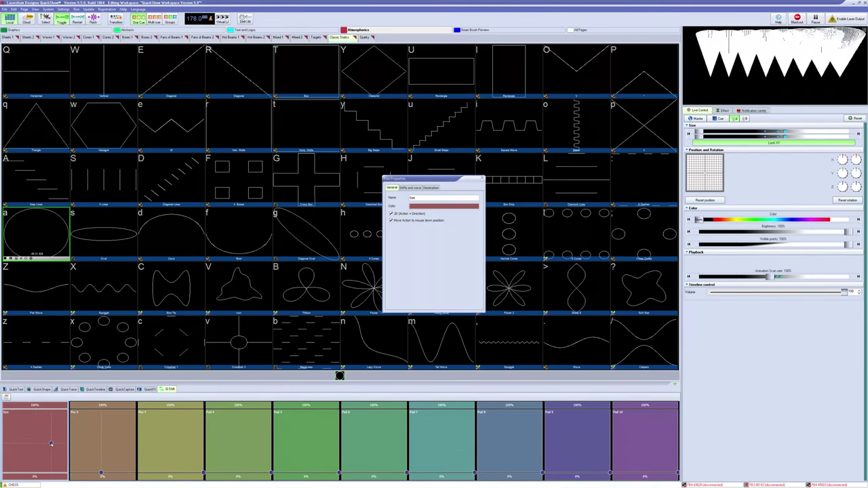
{"action": "left_click", "coordinate": [16, 430]}
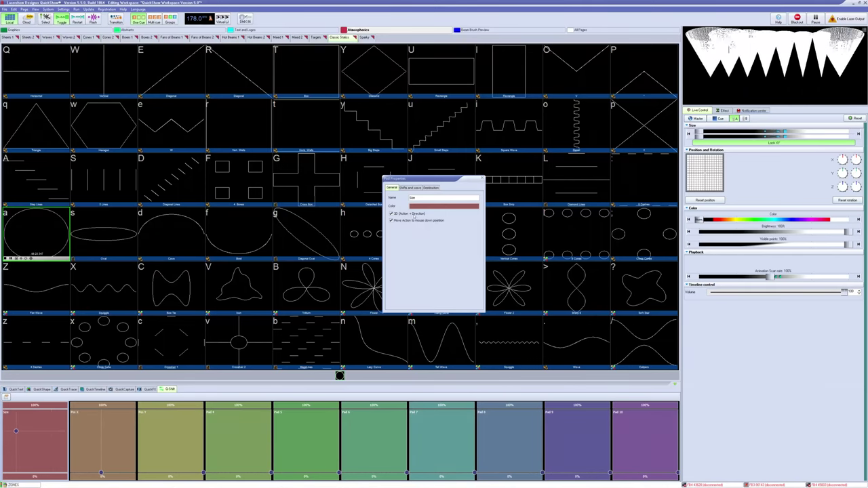
{"action": "left_click", "coordinate": [392, 220]}
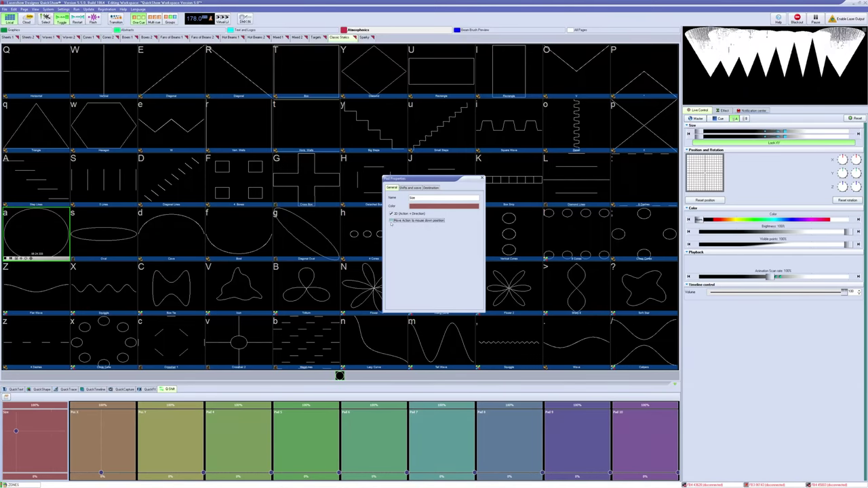
{"action": "left_click", "coordinate": [30, 430]}
{"action": "left_click_drag", "start_coordinate": [31, 430], "coordinate": [51, 424]}
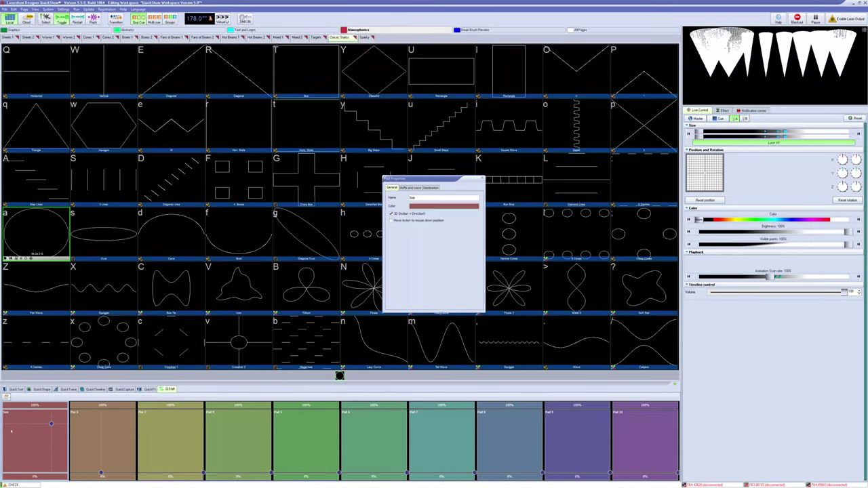
{"action": "left_click", "coordinate": [392, 221]}
{"action": "left_click", "coordinate": [410, 188]}
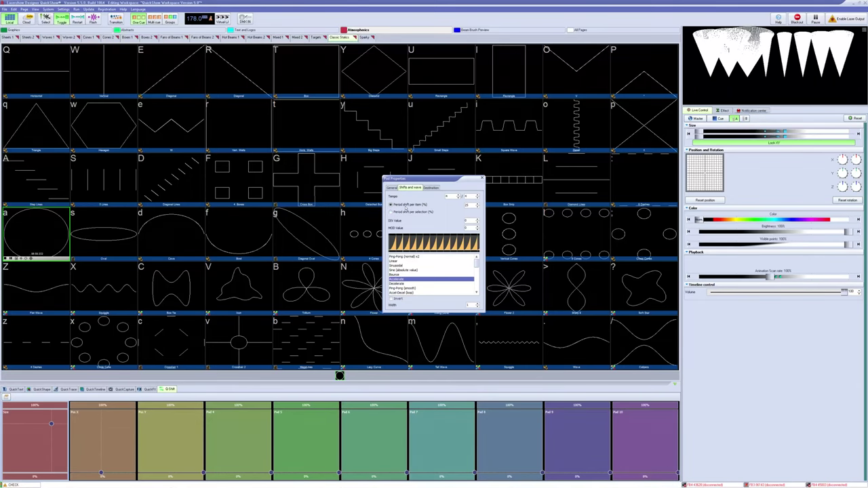
Set the Size pad's period shift to per selection at 100%
{"action": "left_click", "coordinate": [391, 212]}
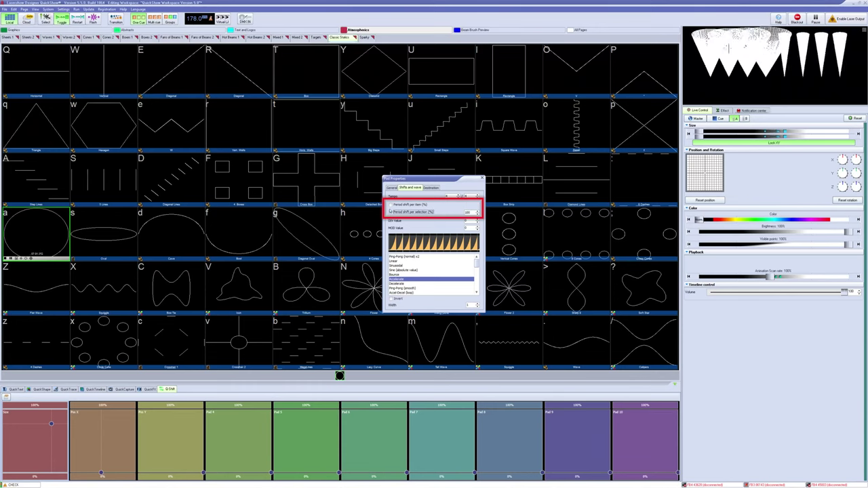
{"action": "left_click", "coordinate": [391, 204]}
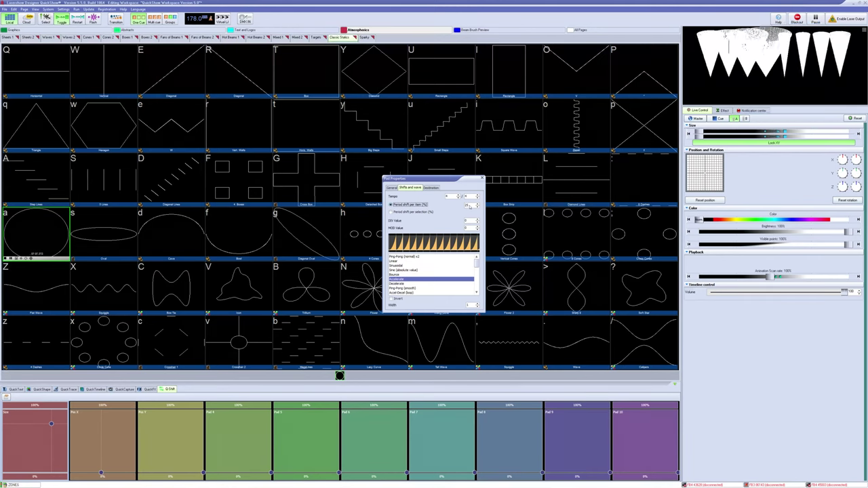
{"action": "double_click", "coordinate": [468, 205]}
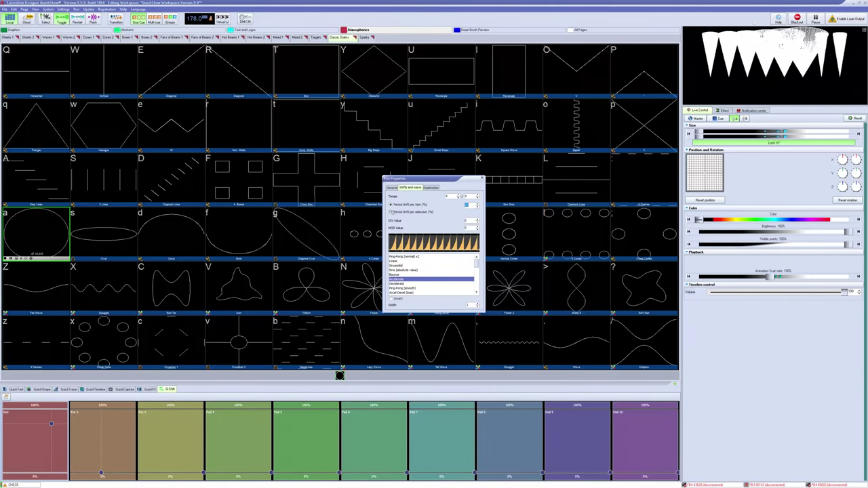
{"action": "left_click", "coordinate": [411, 212]}
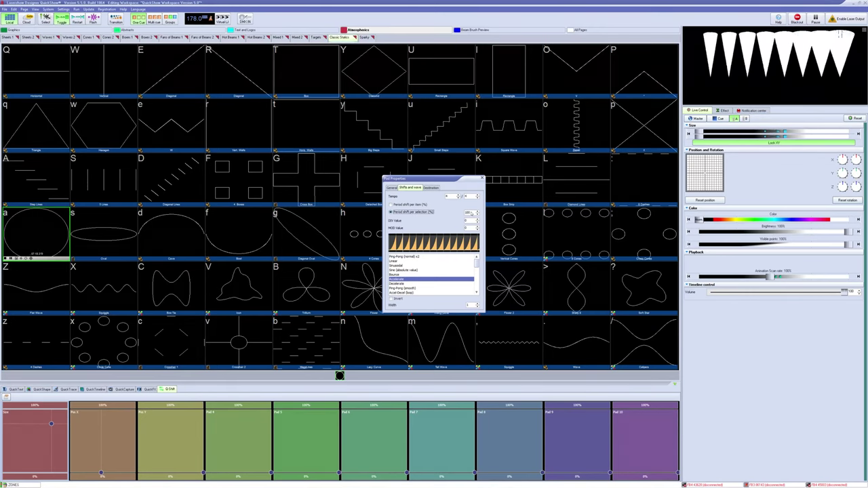
{"action": "double_click", "coordinate": [468, 212]}
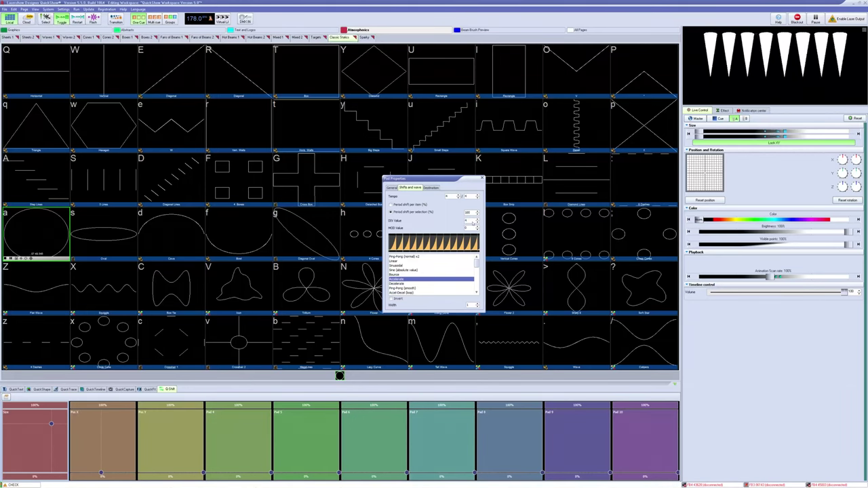
Return the Size pad's period shift to 25% per item
{"action": "left_click", "coordinate": [391, 204]}
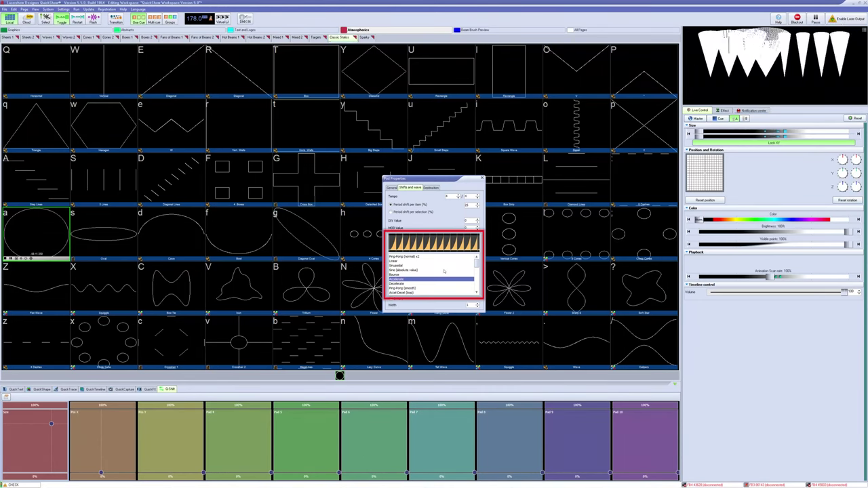
Set the Size pad wave to Accelerate with Invert ticked, after trying Sine and Decelerate
{"action": "left_click", "coordinate": [403, 270]}
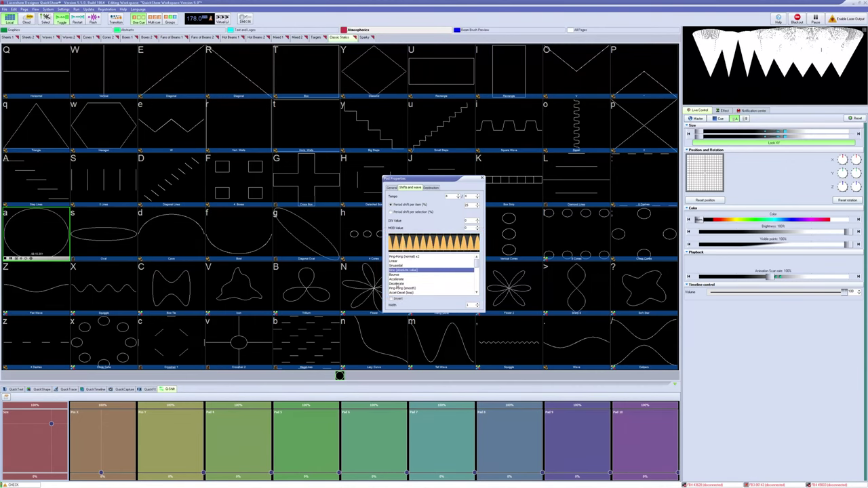
{"action": "left_click", "coordinate": [401, 283]}
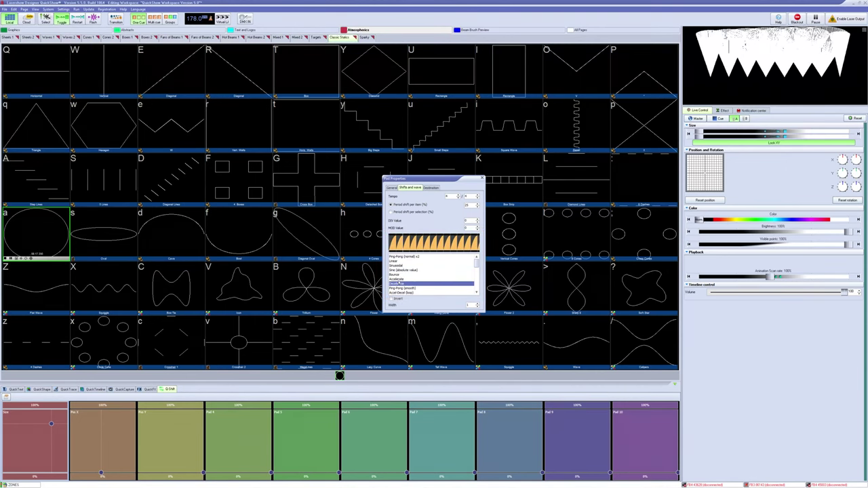
{"action": "key", "text": "Up"}
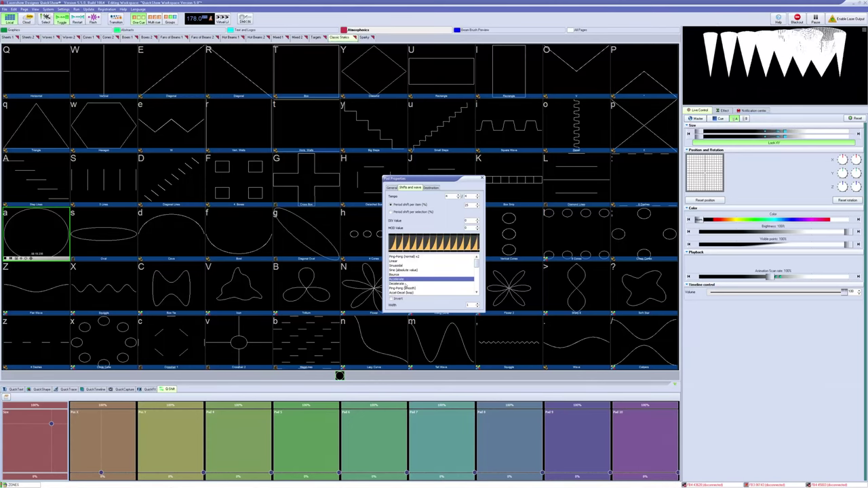
{"action": "left_click", "coordinate": [391, 299]}
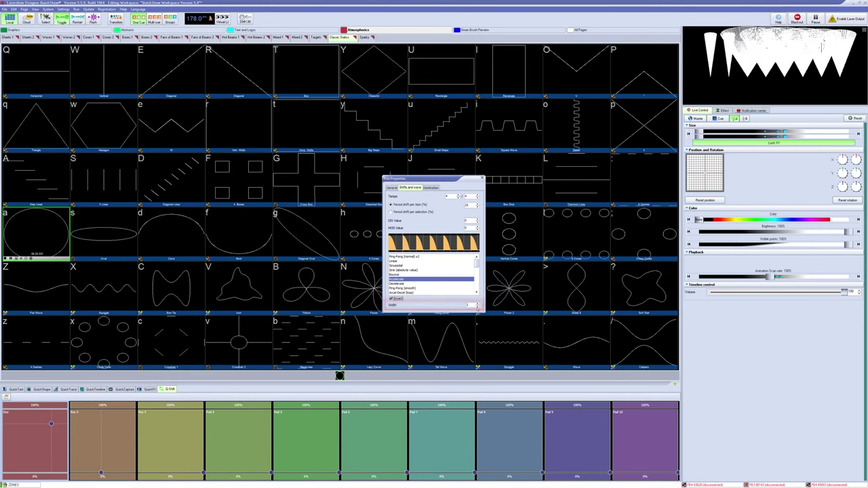
Move all eight scanners from Available to Selected destinations for the Size pad
{"action": "left_click", "coordinate": [430, 187]}
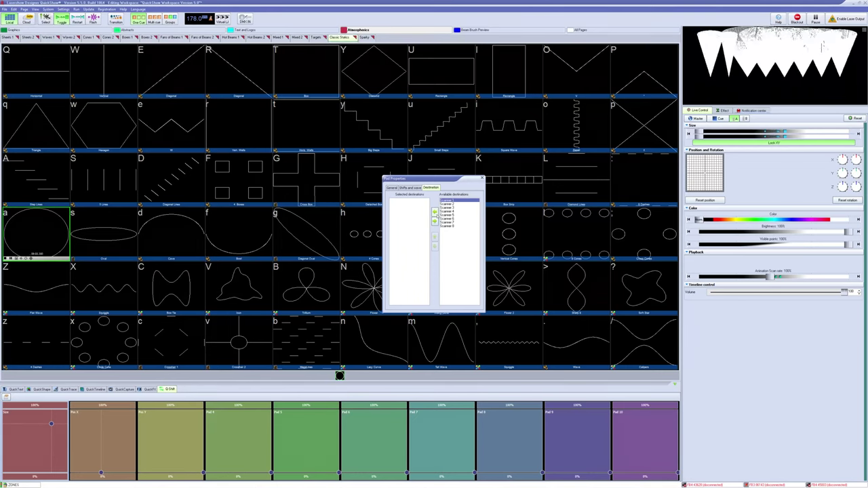
{"action": "double_click", "coordinate": [446, 201]}
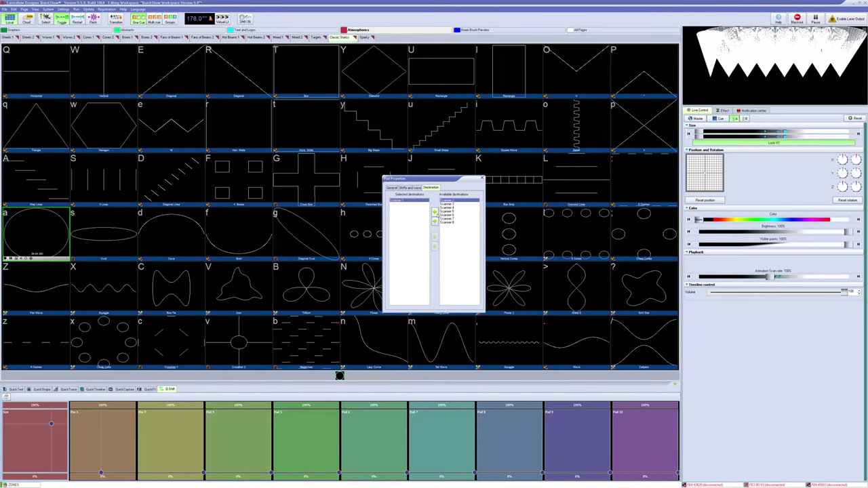
{"action": "left_click", "coordinate": [446, 222]}
{"action": "double_click", "coordinate": [446, 223]}
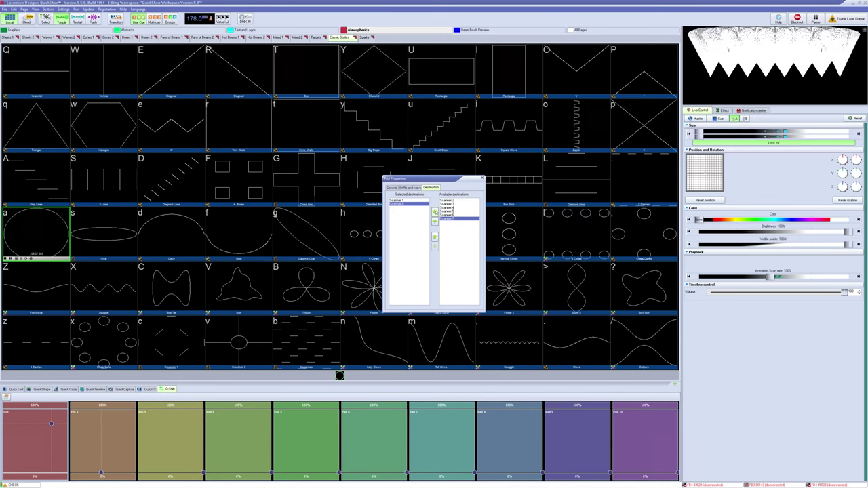
{"action": "left_click", "coordinate": [447, 201]}
{"action": "double_click", "coordinate": [447, 201]}
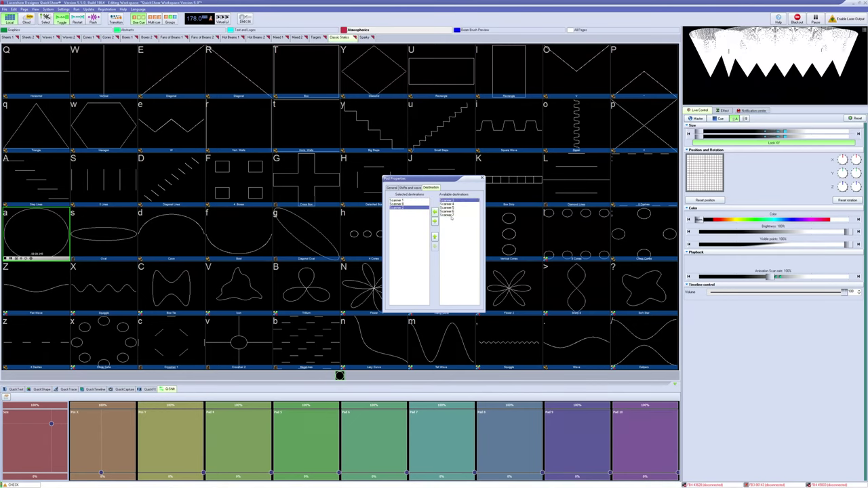
{"action": "left_click", "coordinate": [449, 216]}
{"action": "double_click", "coordinate": [449, 217]}
{"action": "left_click", "coordinate": [446, 201]}
{"action": "double_click", "coordinate": [446, 201]}
{"action": "left_click", "coordinate": [446, 201]}
{"action": "double_click", "coordinate": [441, 212]}
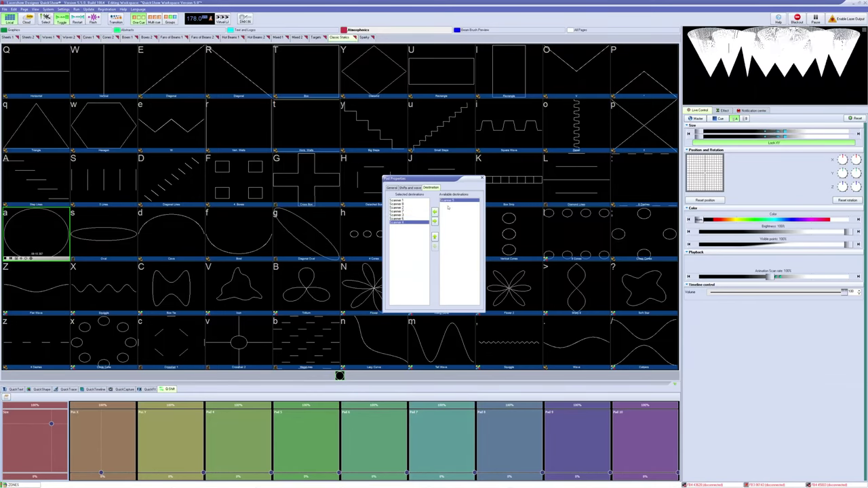
{"action": "double_click", "coordinate": [446, 200]}
{"action": "left_click", "coordinate": [436, 213]}
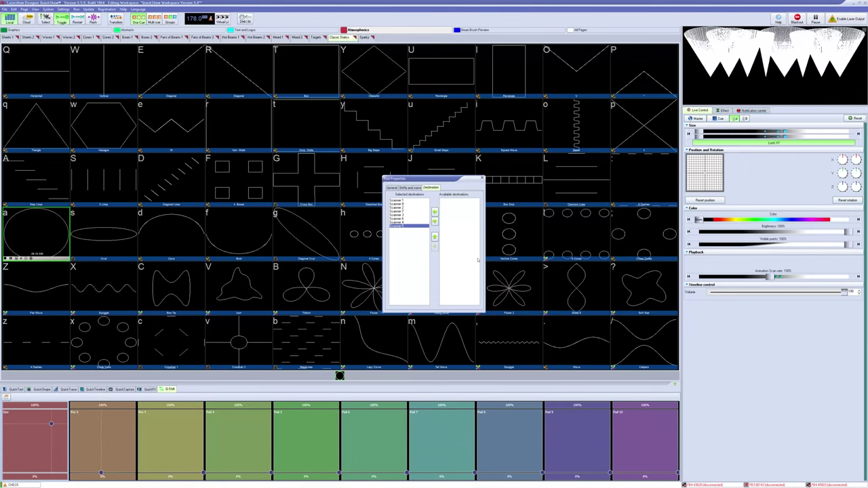
Show the Size pad's Shifts and wave settings: inverted Accelerate, 25% per-item shift
{"action": "left_click", "coordinate": [410, 188]}
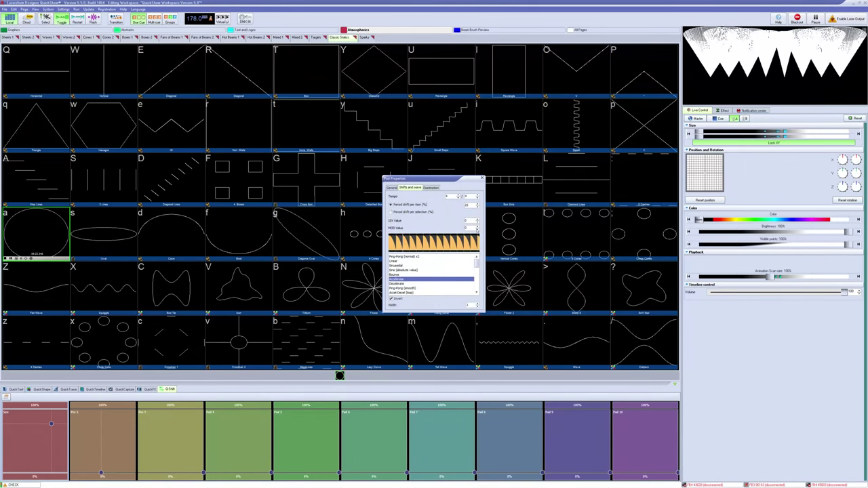